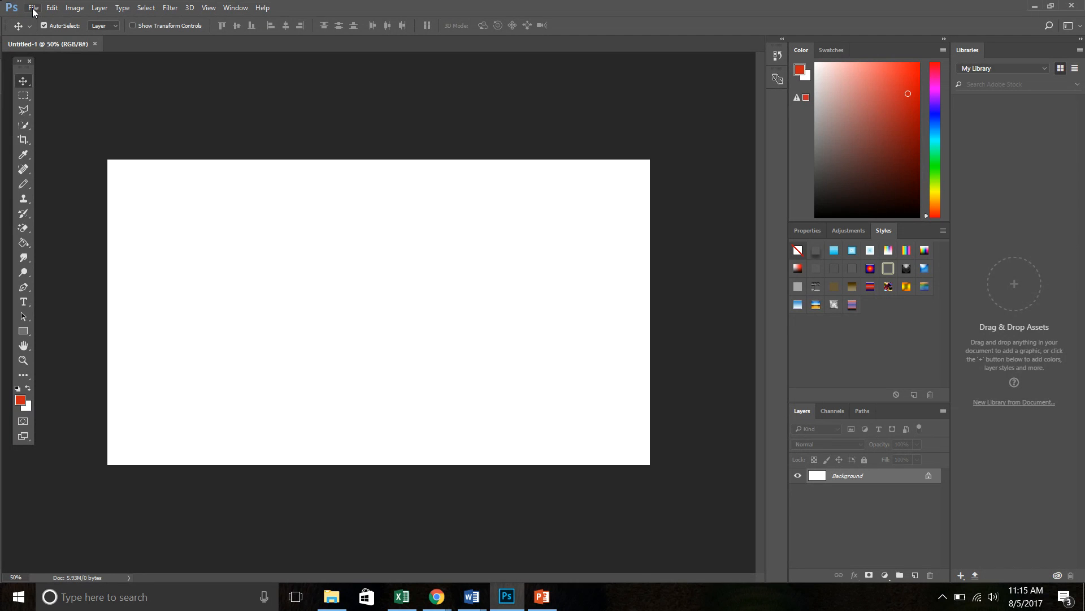
Open the DSC_0409 photo from the Pictures folder.
left_click(33, 8)
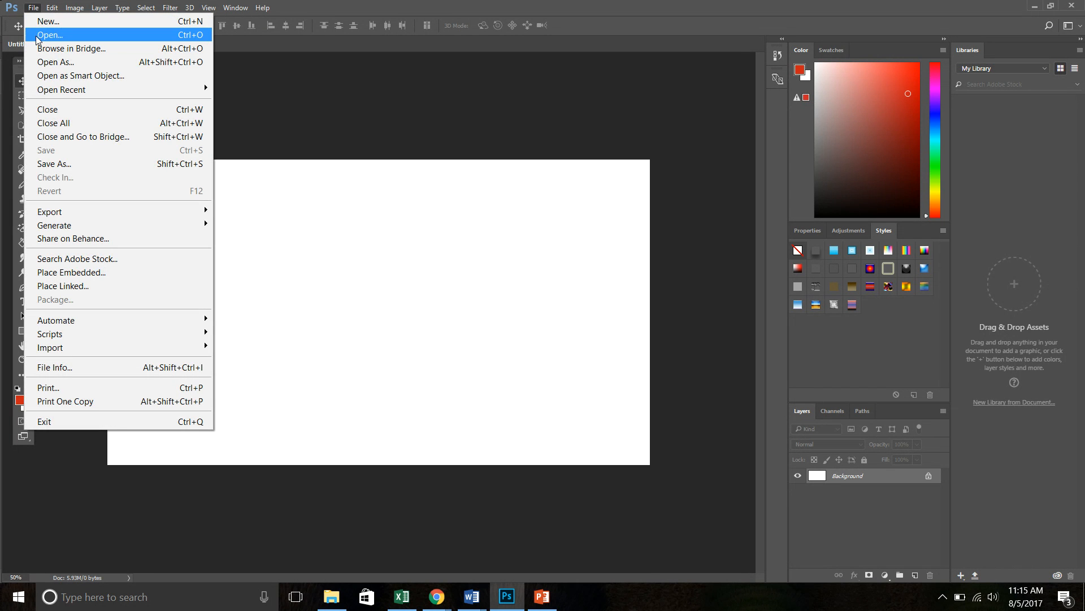
left_click(36, 35)
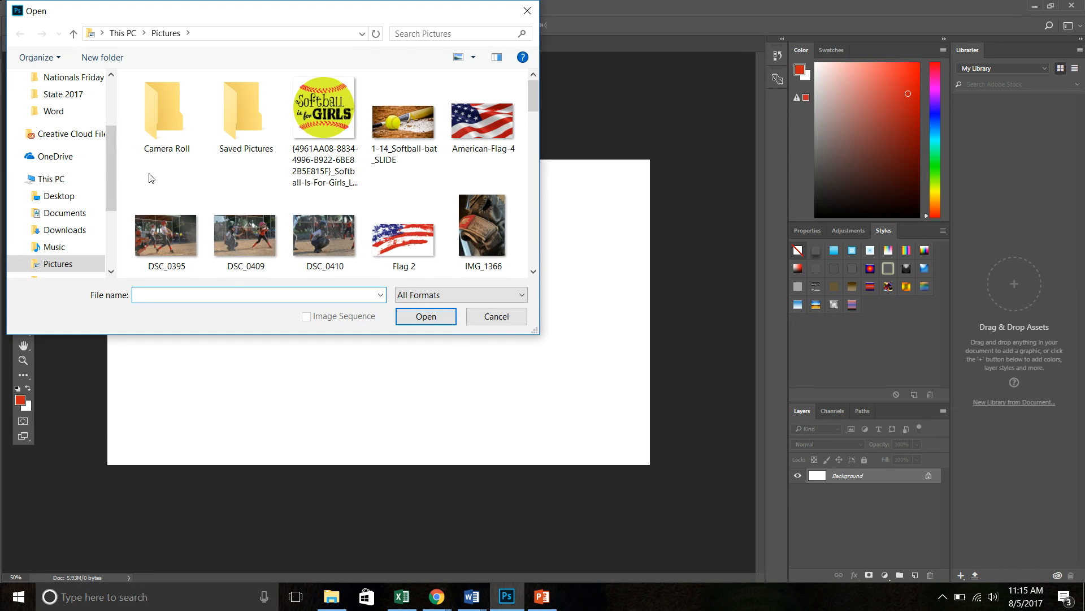
left_click(239, 240)
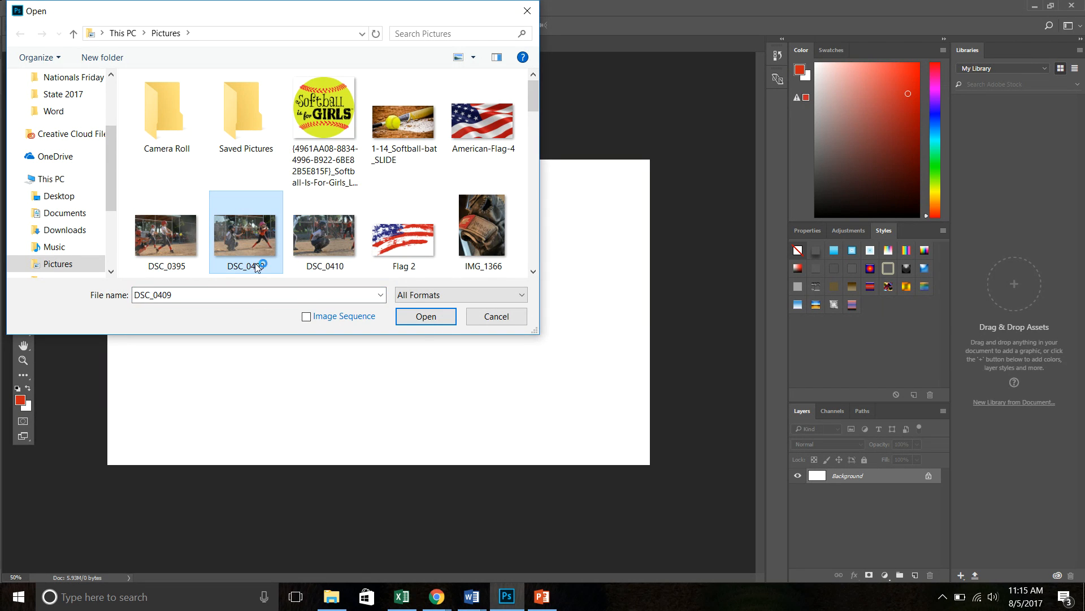
left_click(432, 319)
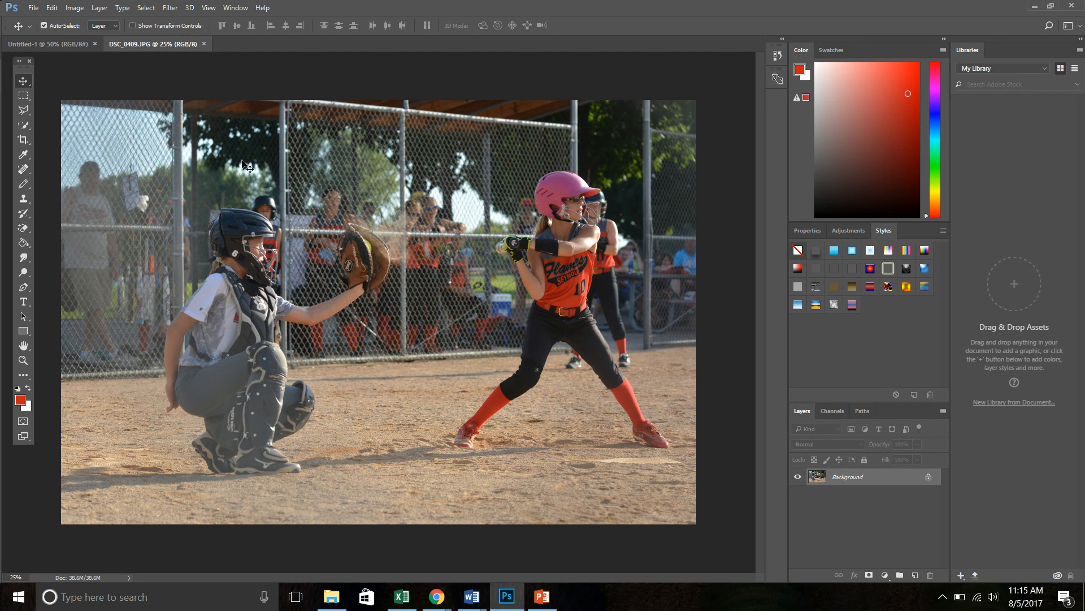
Select a square area around the catcher, move it into the Untitled-1 document and reposition it on the canvas.
left_click(23, 96)
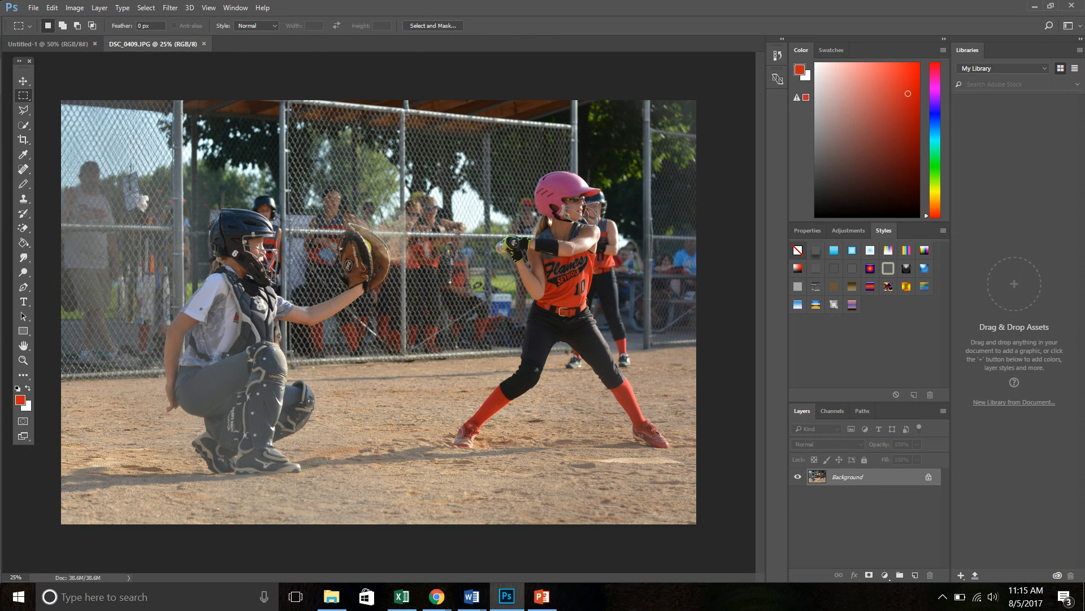
left_click_drag(138, 195, 457, 489)
left_click(23, 82)
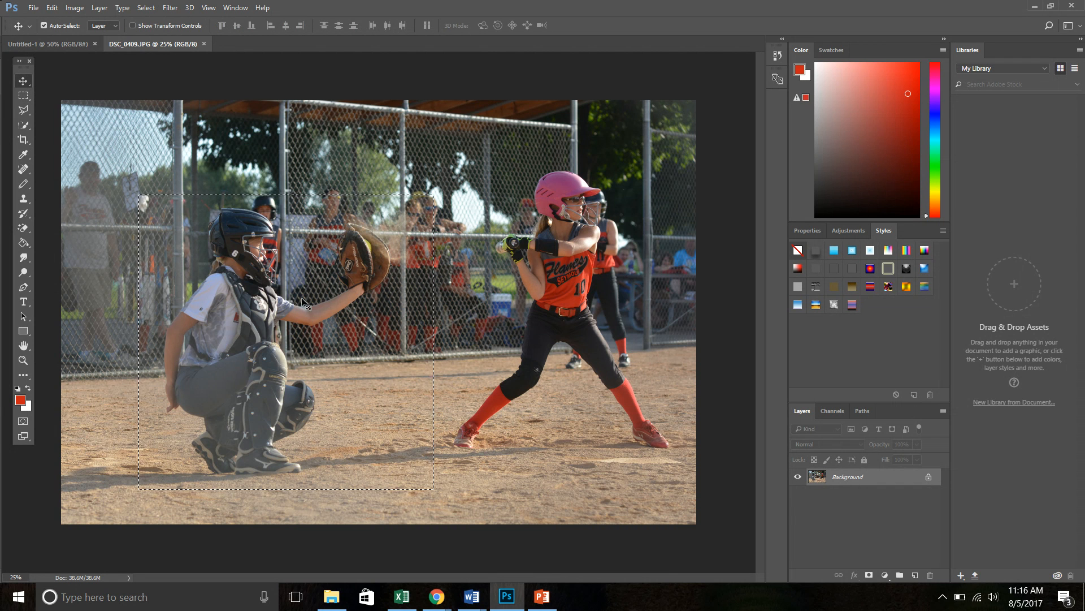
left_click_drag(300, 297, 339, 283)
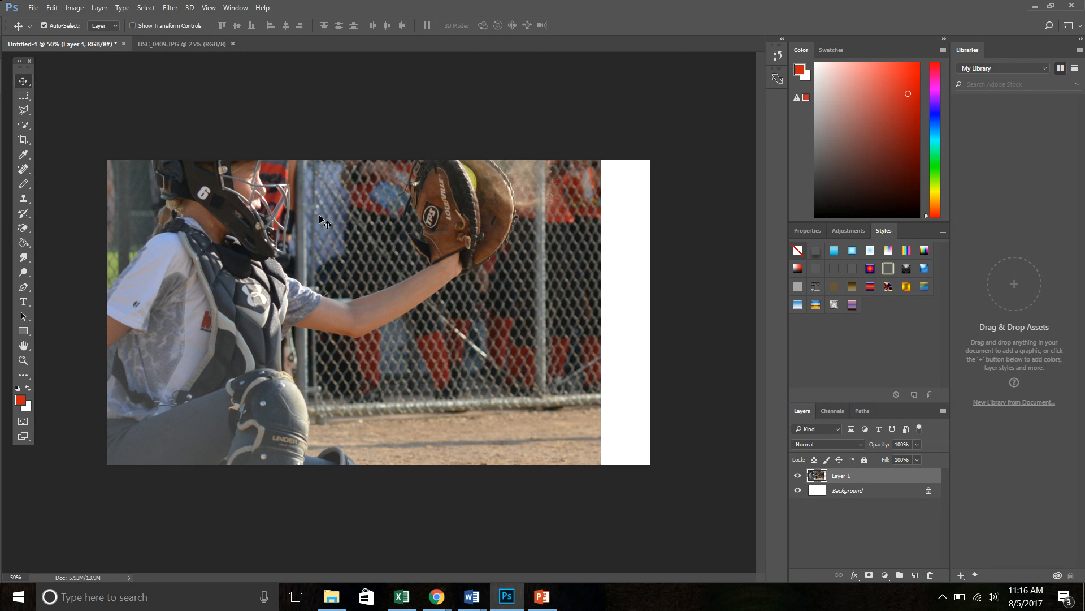
left_click_drag(320, 218, 440, 325)
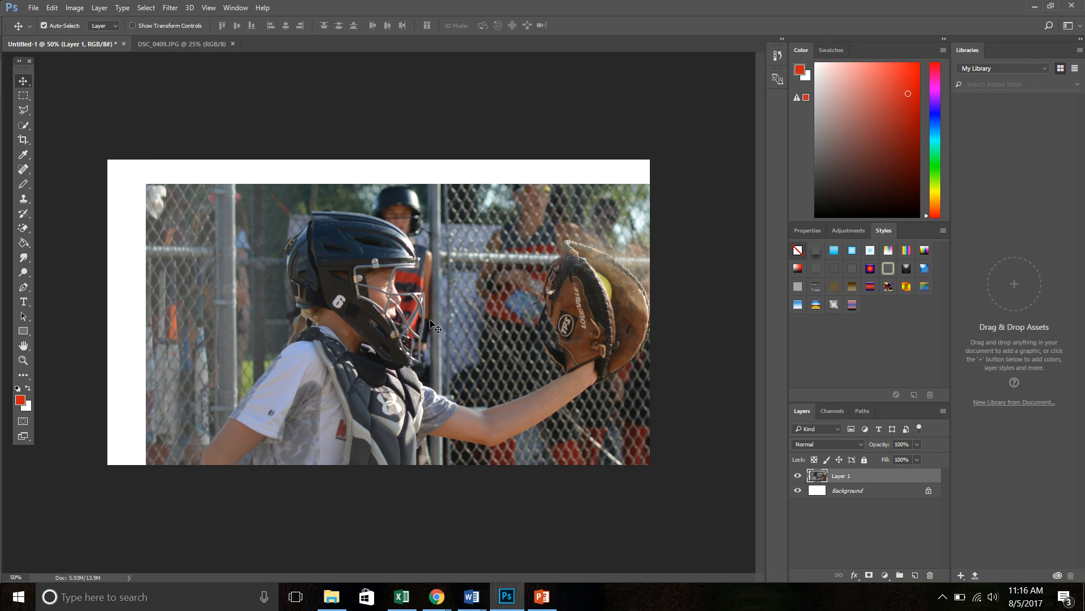
Scale the catcher photo proportionally to about 35% and place it near the centre of the canvas, slightly towards the upper edge.
key("ctrl")
key("ctrl+t")
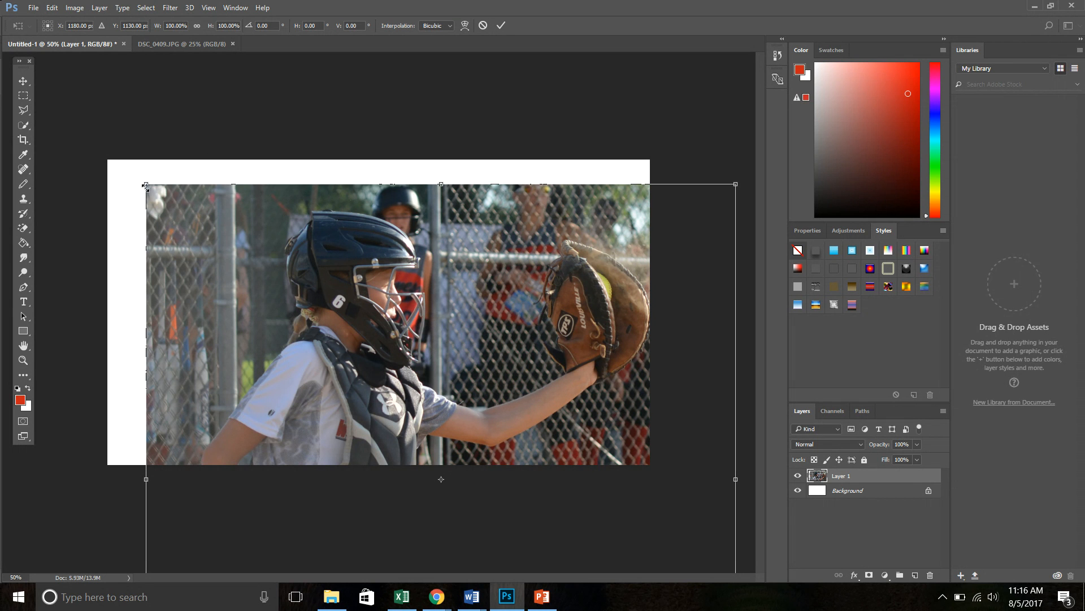
left_click_drag(144, 183, 534, 432)
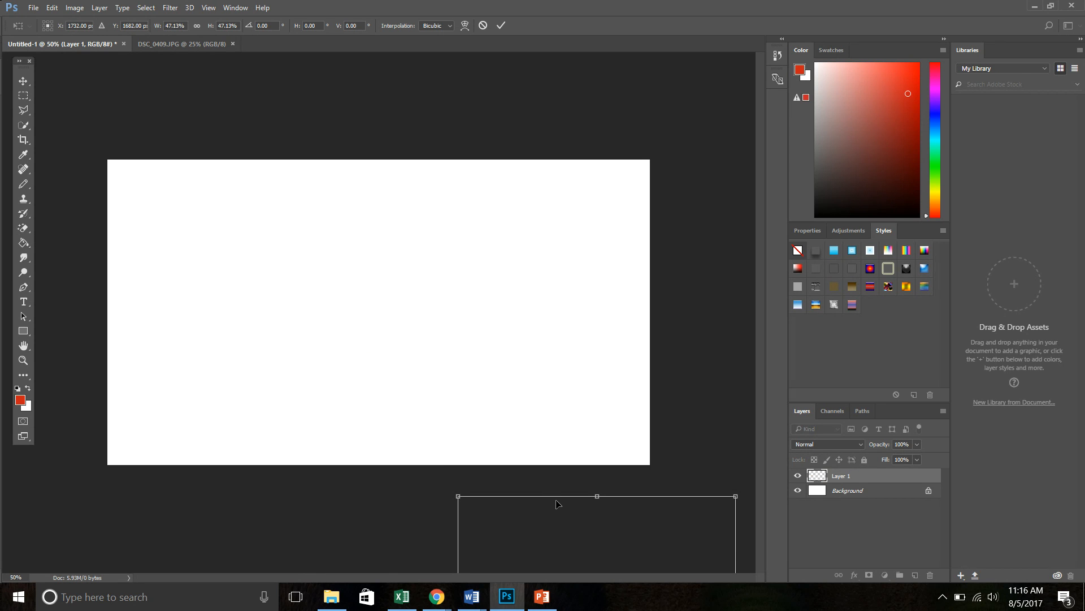
left_click_drag(553, 500, 343, 184)
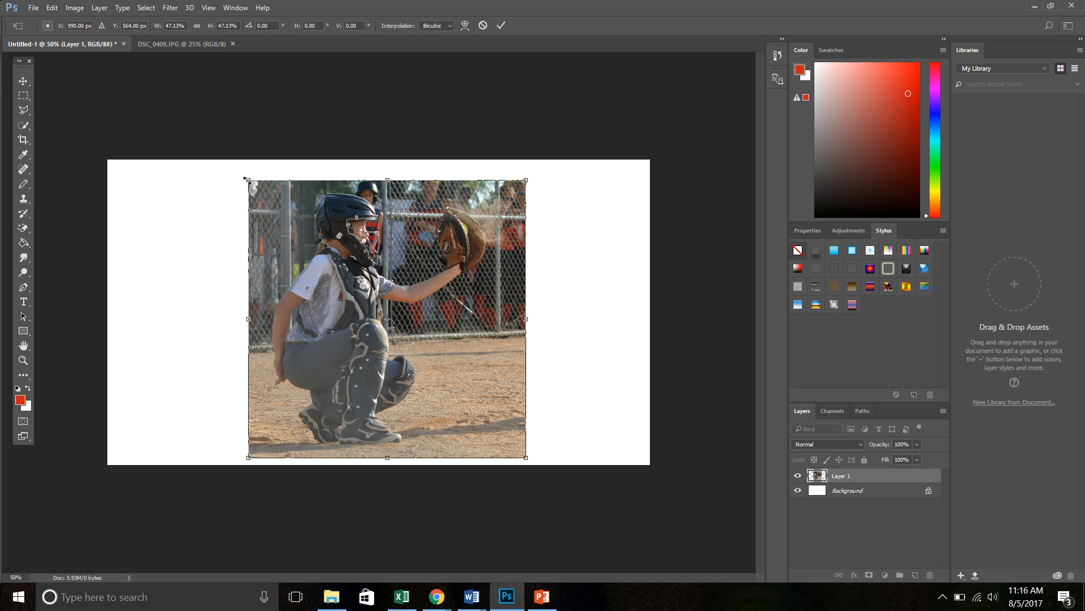
left_click_drag(247, 180, 325, 244)
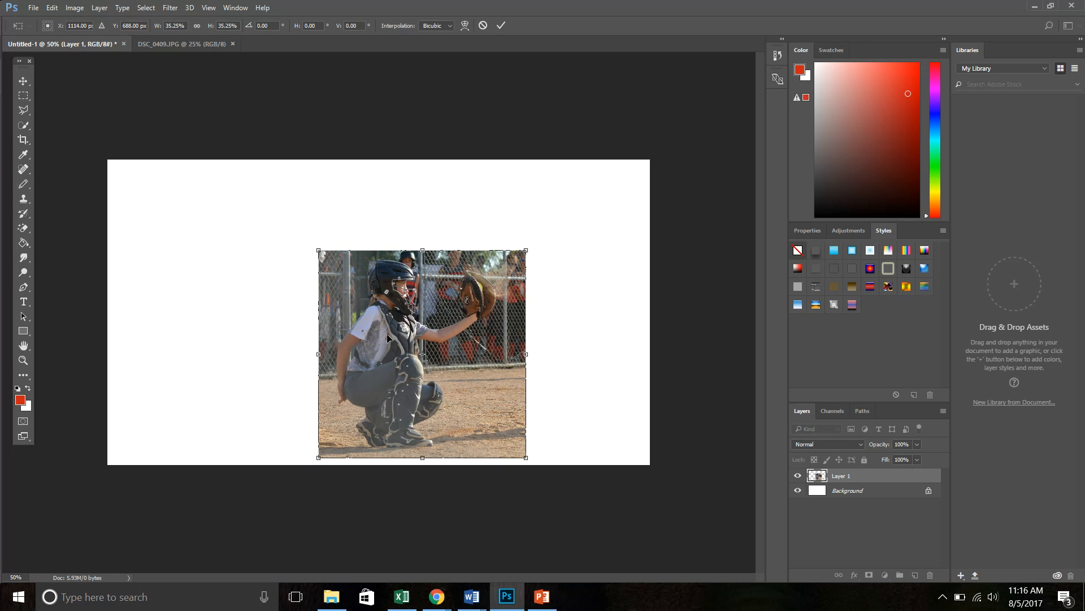
left_click_drag(387, 339, 343, 280)
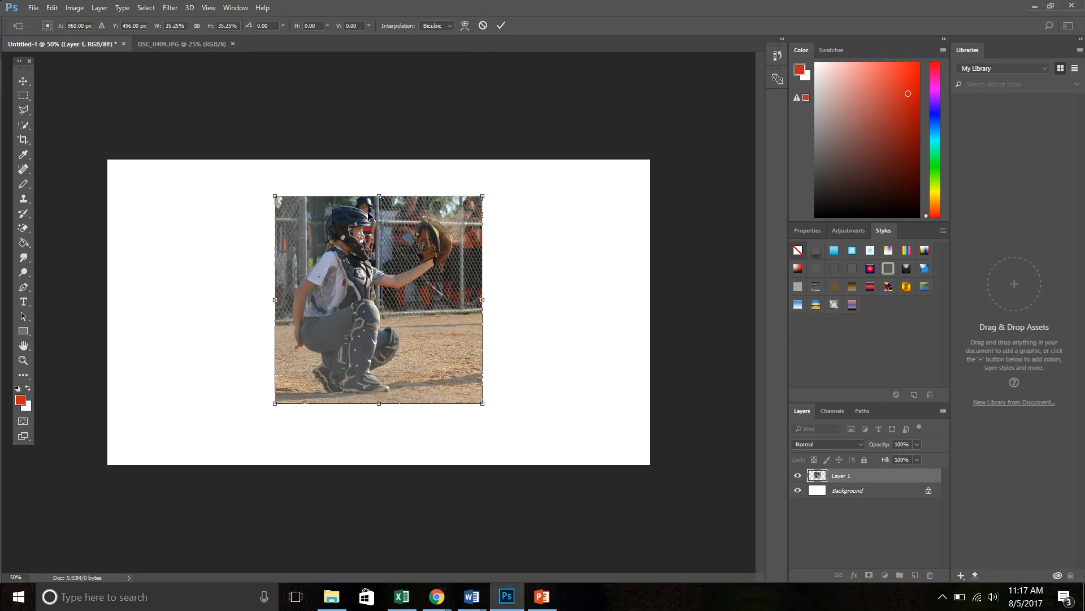
left_click(499, 26)
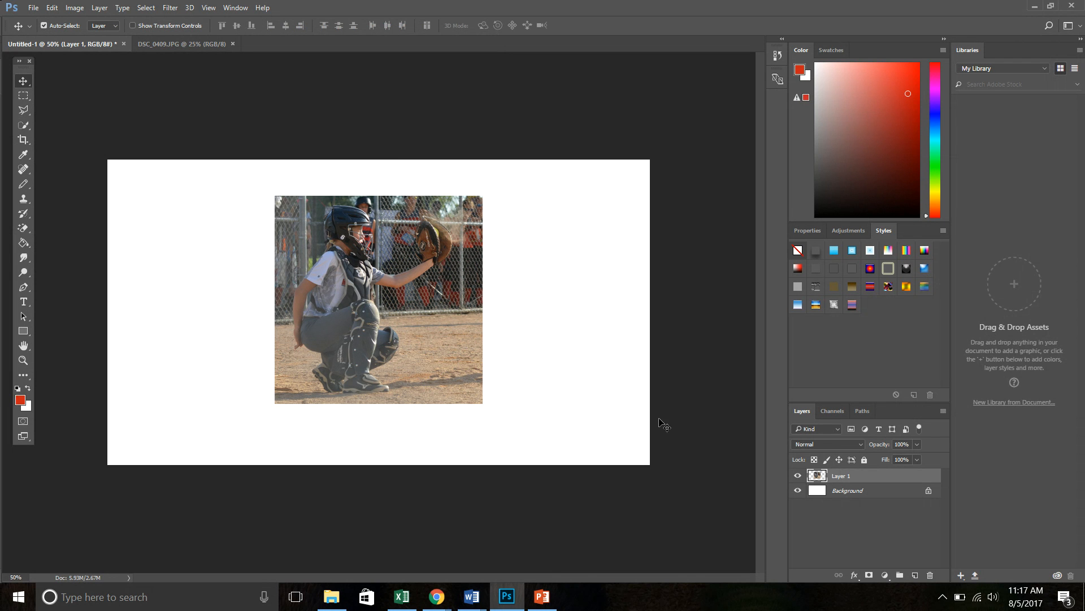
Hide the Background layer and draw a rectangle about 812 × 948 px over the photo, with extra space below it.
left_click(797, 490)
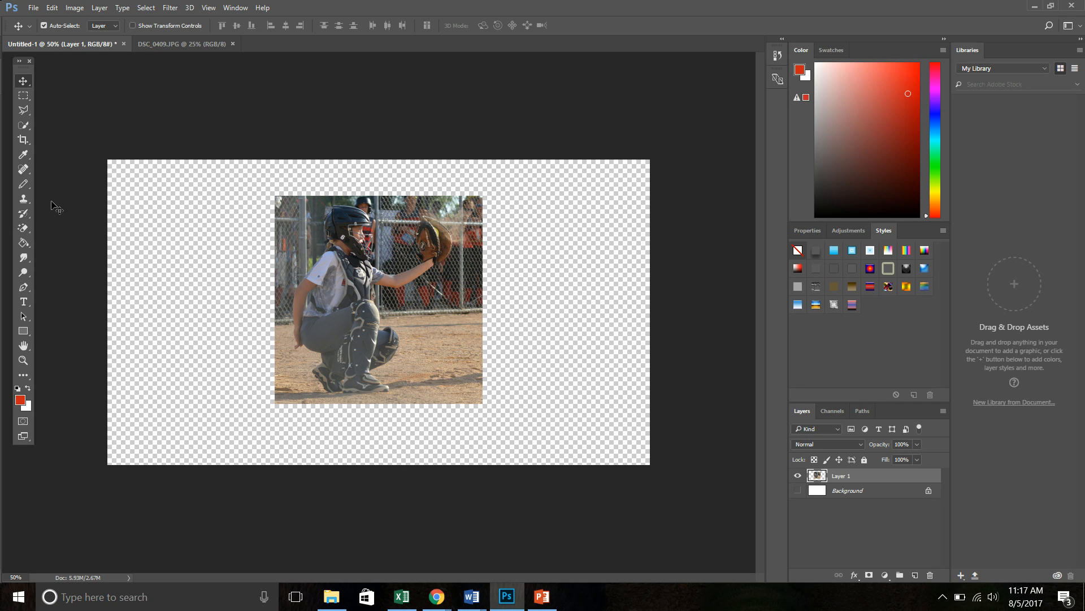
left_click(22, 333)
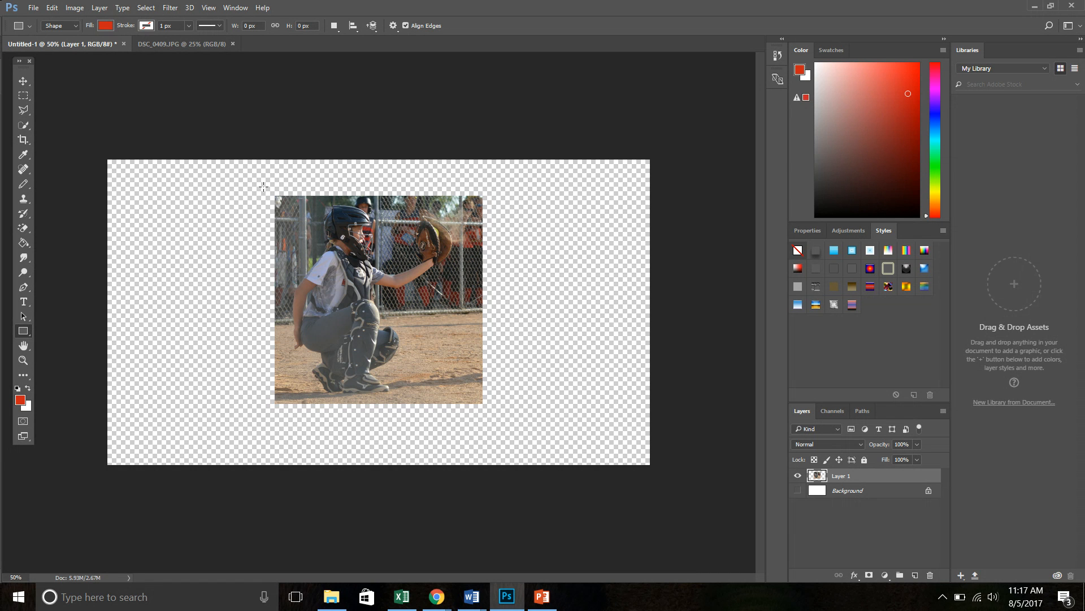
left_click_drag(265, 187, 493, 454)
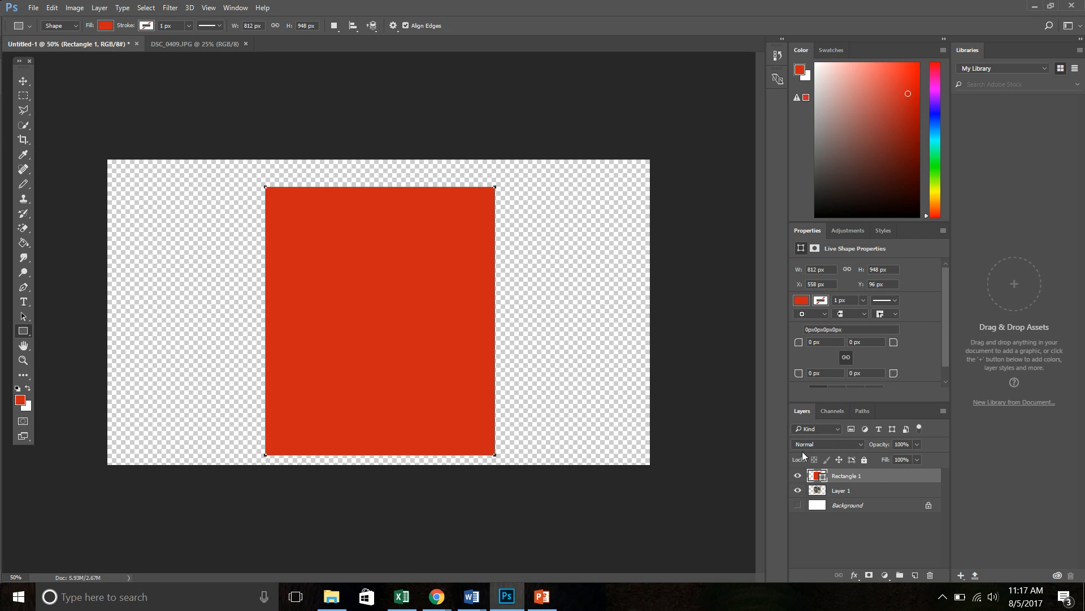
Change the rectangle's fill colour to white.
left_click(800, 303)
left_click(802, 359)
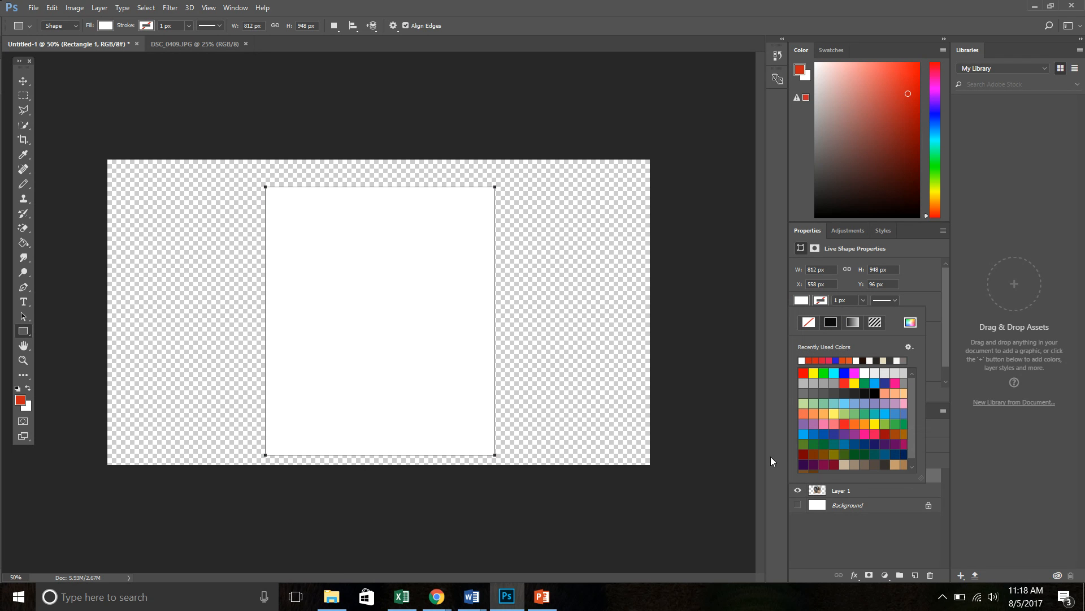
left_click(843, 511)
left_click(842, 509)
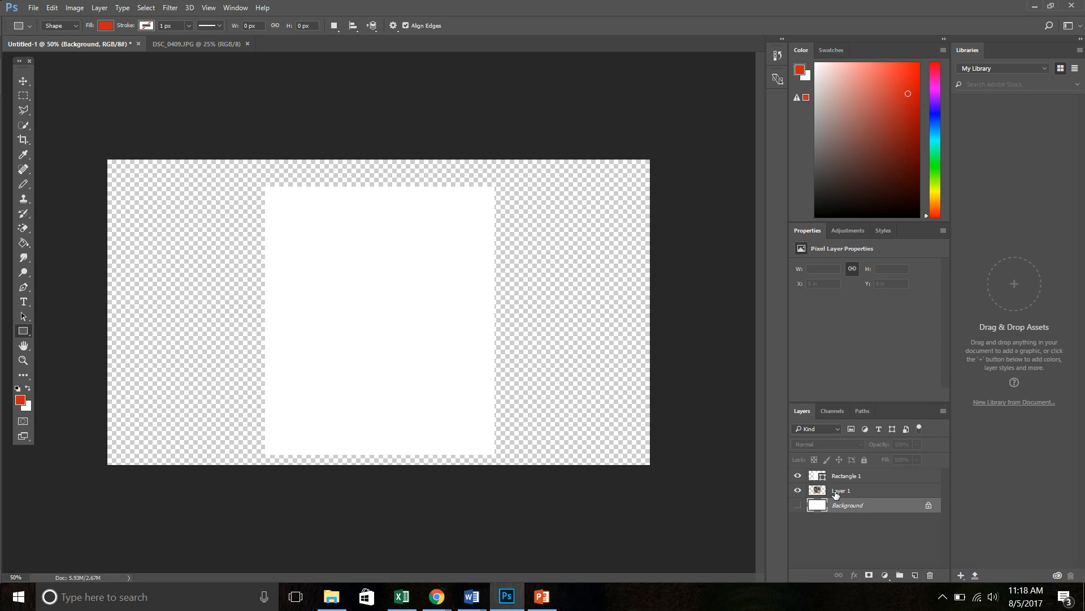
Place the photo layer above the white rectangle and merge the visible layers.
left_click_drag(837, 494, 835, 470)
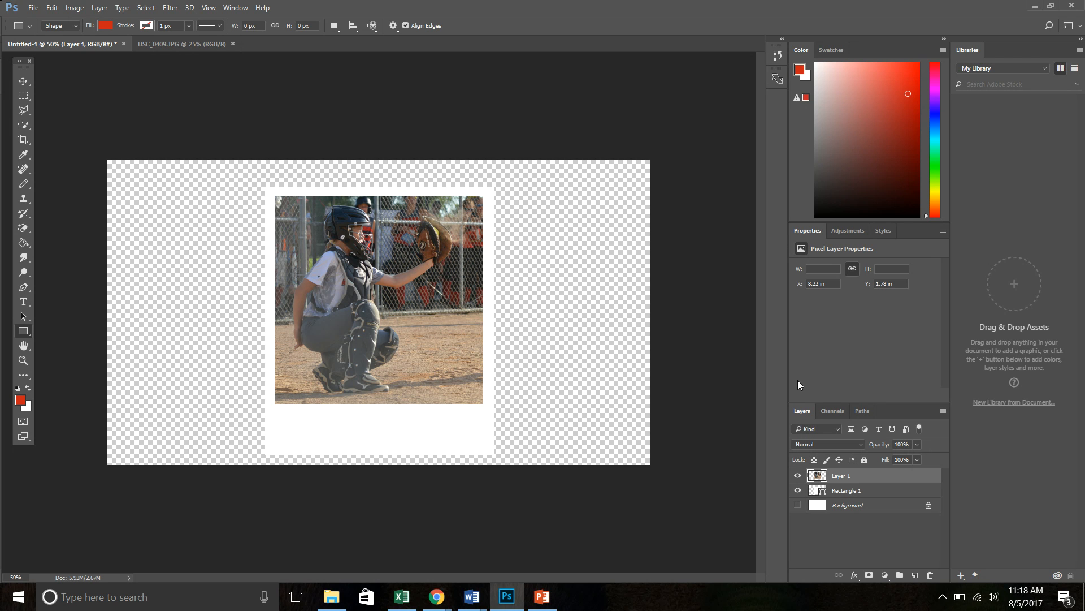
right_click(848, 480)
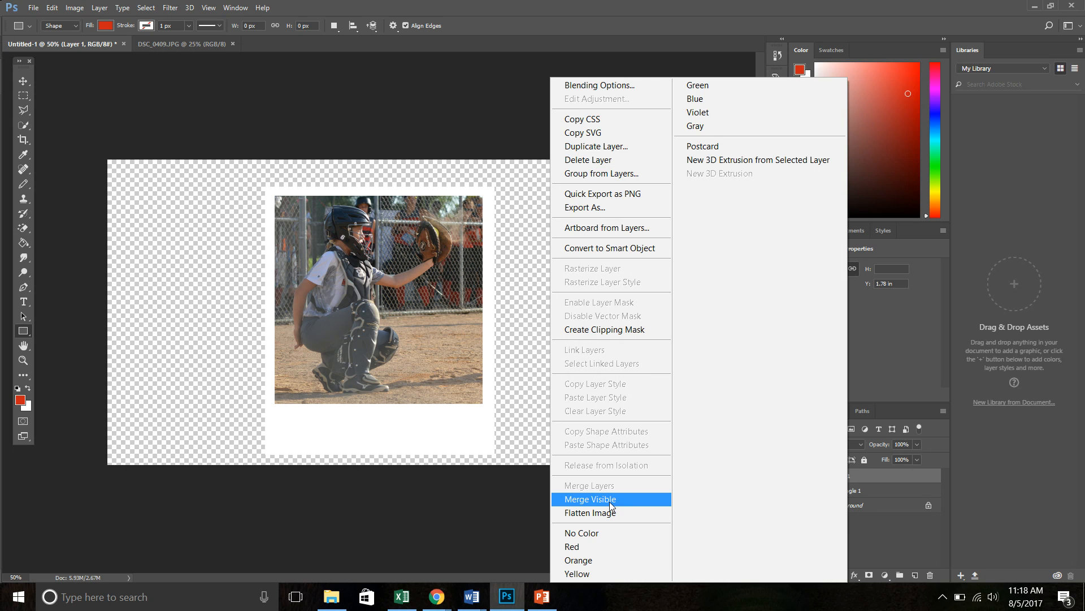
left_click(610, 503)
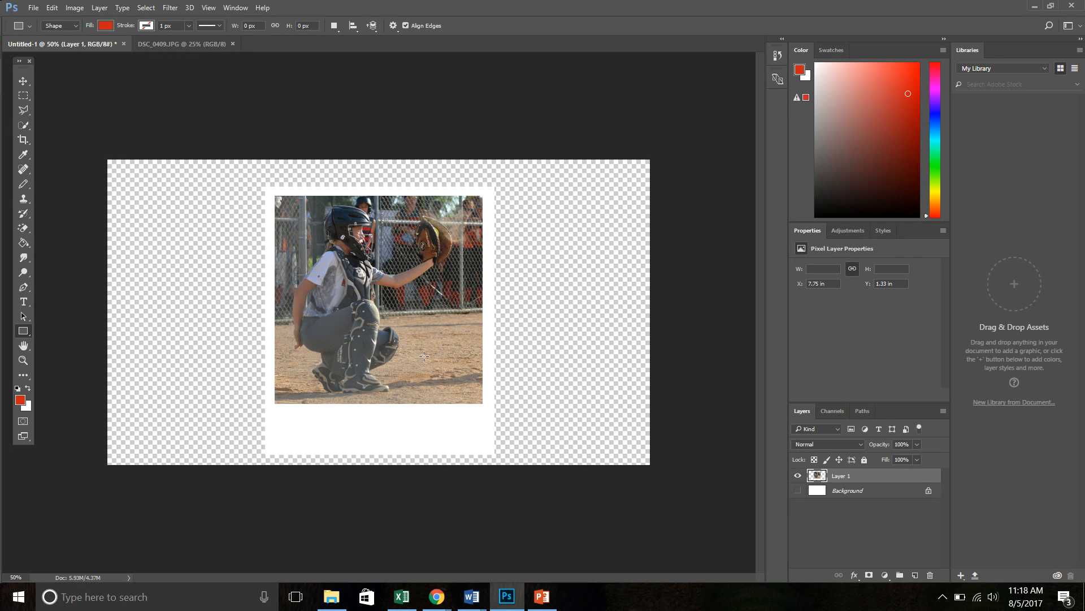
Shift the merged photo and frame slightly to the right on the canvas with the Move tool.
left_click_drag(425, 337, 403, 322)
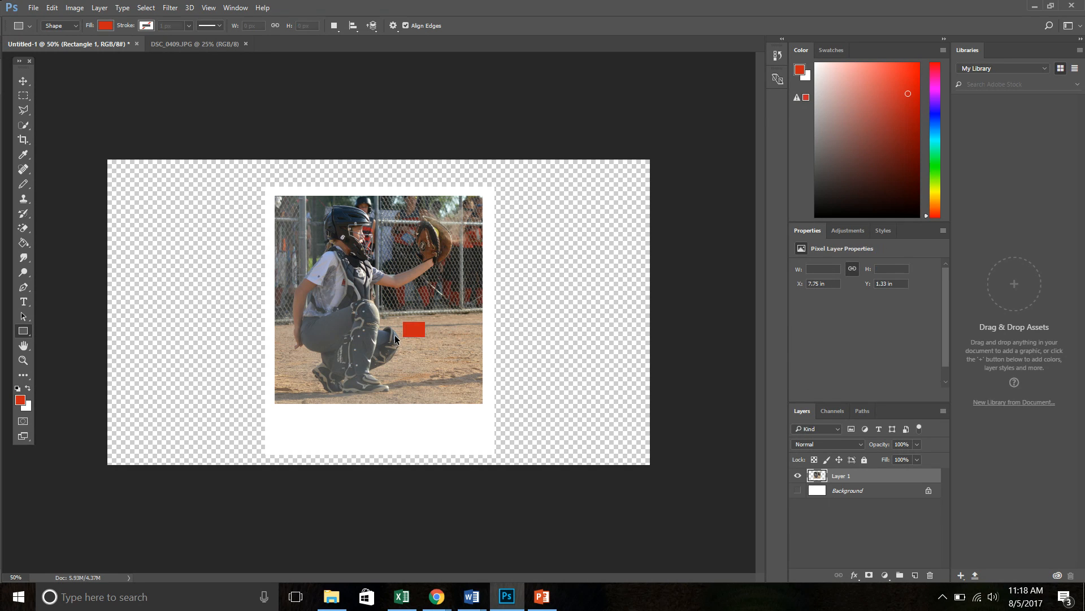
key("ctrl+z")
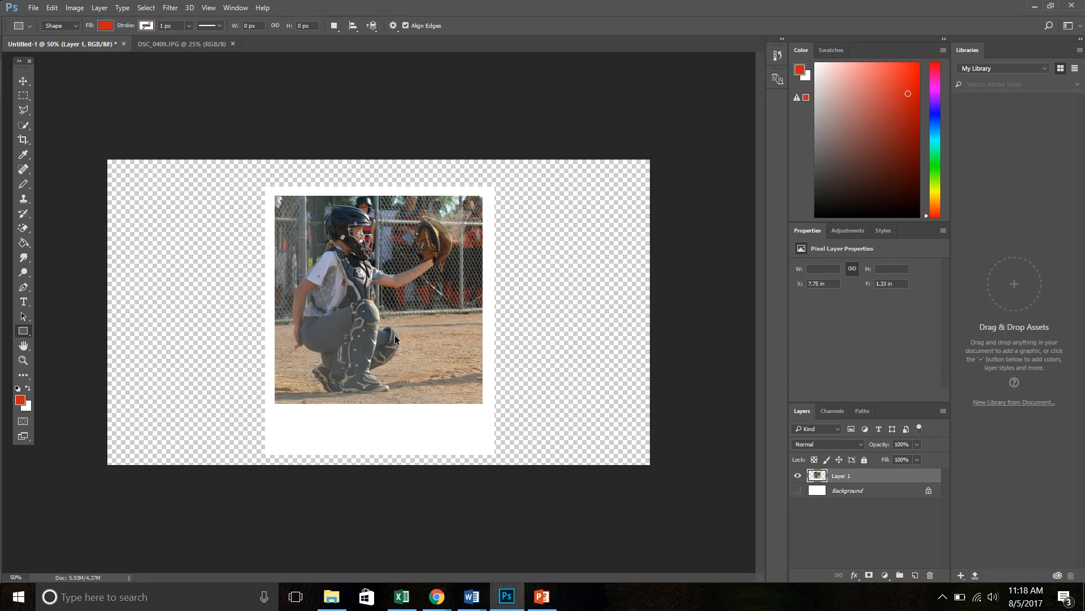
left_click(23, 81)
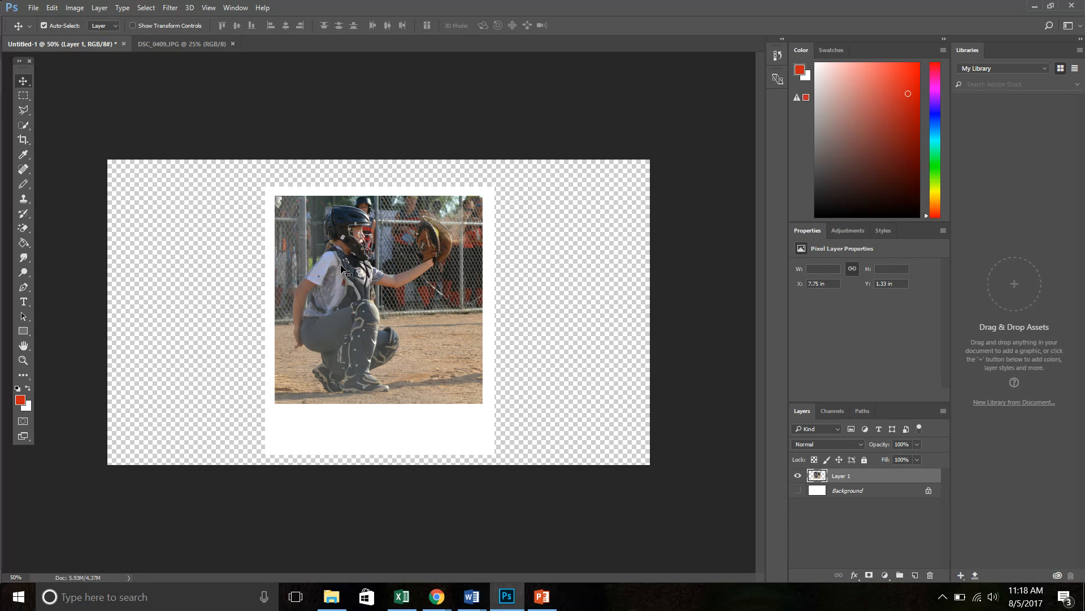
left_click_drag(331, 261, 355, 270)
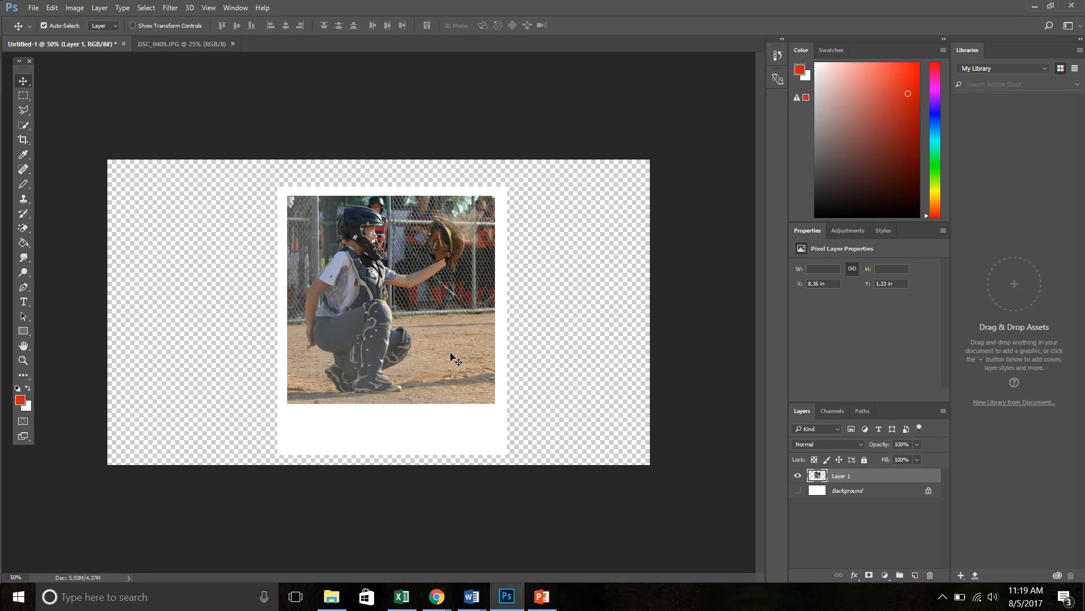
Rotate the framed photo counterclockwise by about 4.26° and apply the OSX System Drop Shadow style to it.
key("ctrl")
key("ctrl+t")
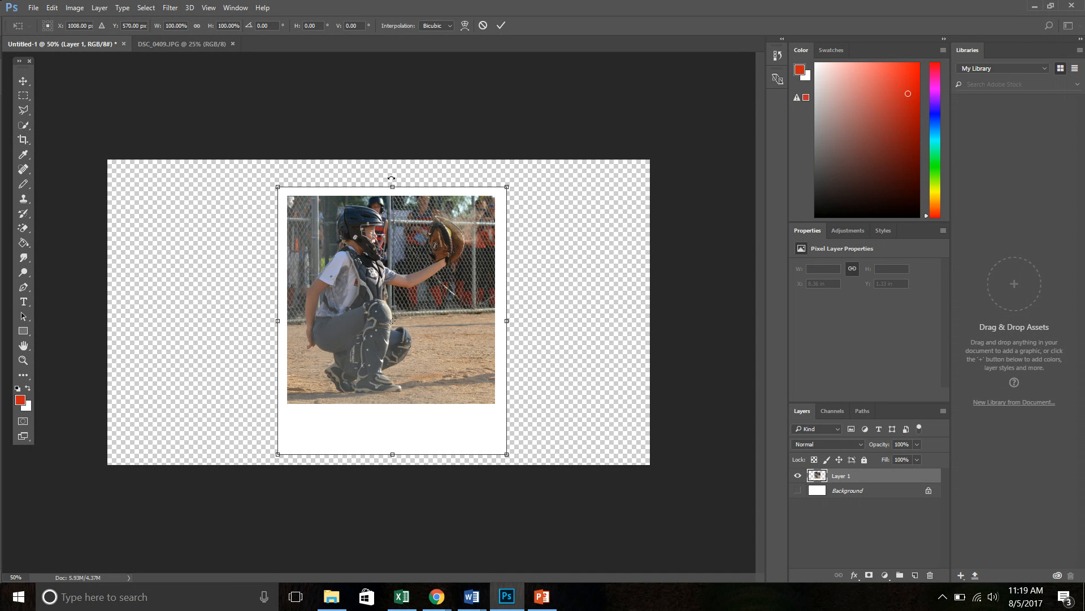
left_click_drag(391, 178, 380, 179)
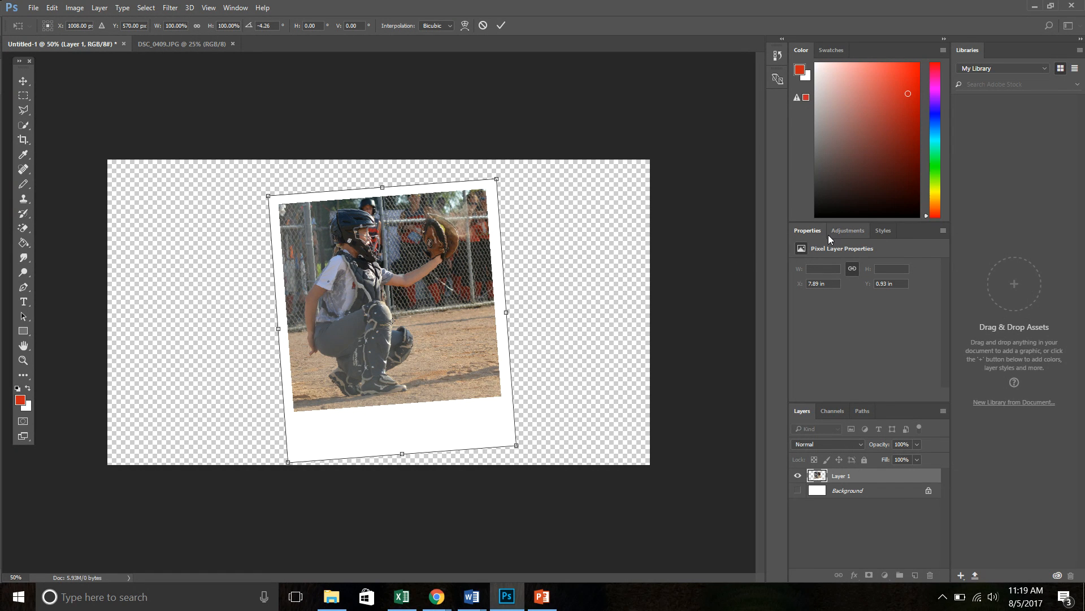
left_click(883, 230)
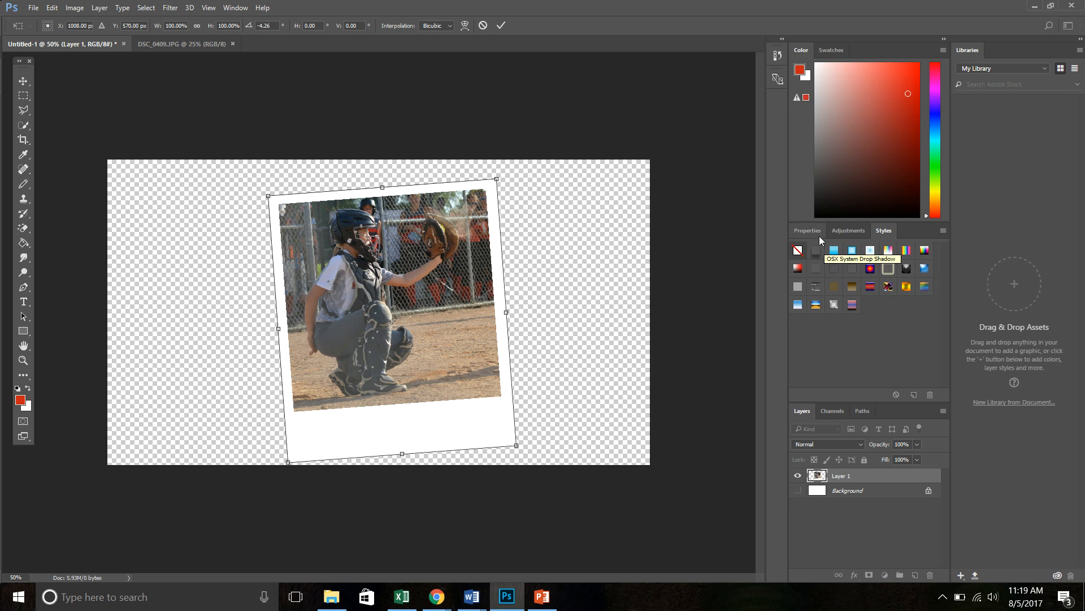
left_click(499, 26)
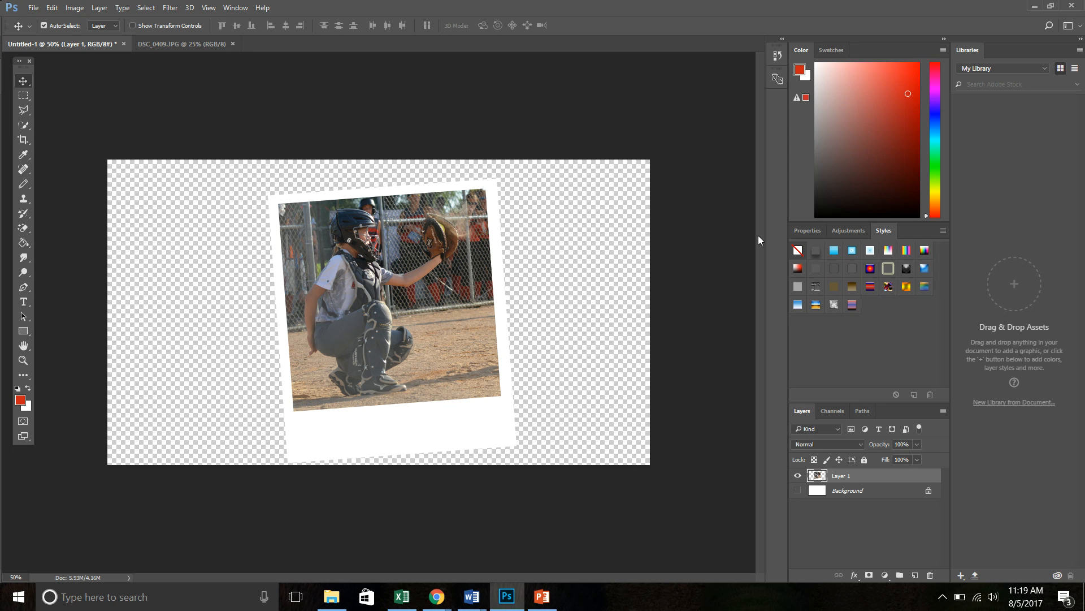
left_click(816, 250)
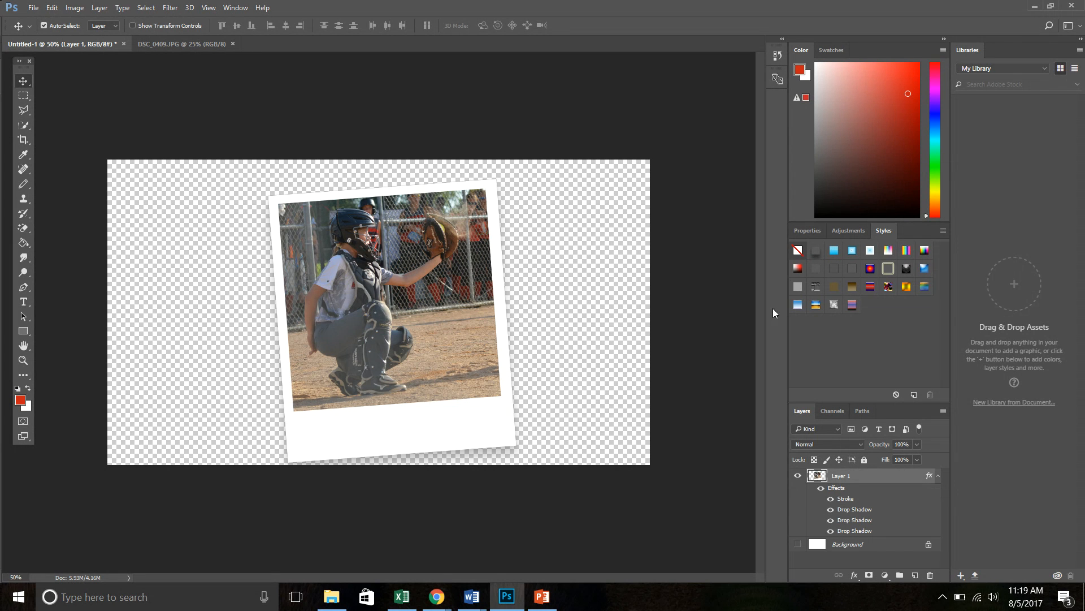
Show the Background layer again and move the framed photo slightly upward.
left_click(797, 544)
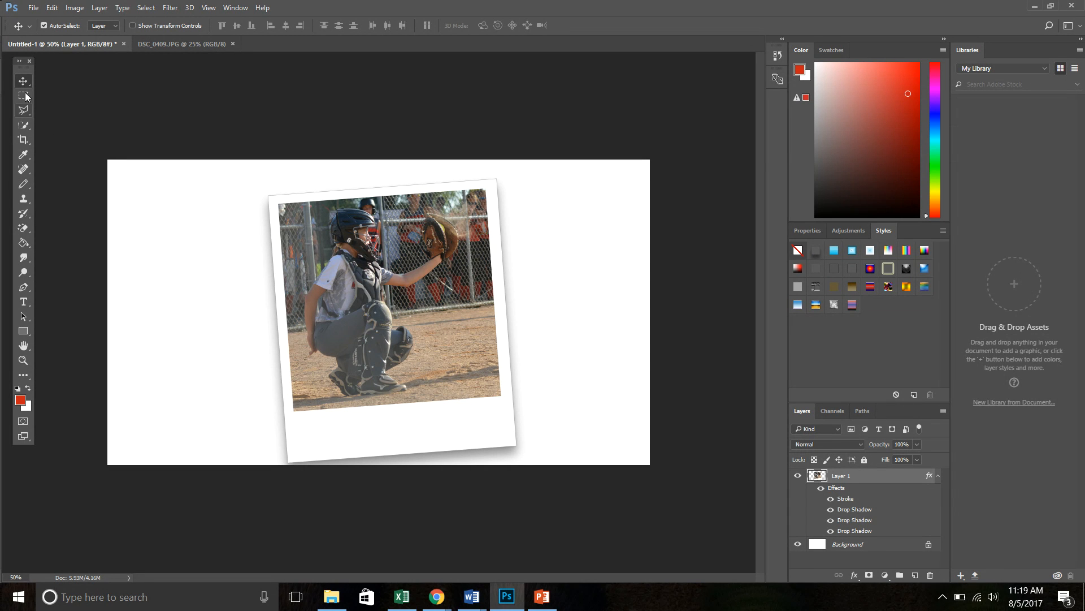
left_click_drag(372, 306, 370, 301)
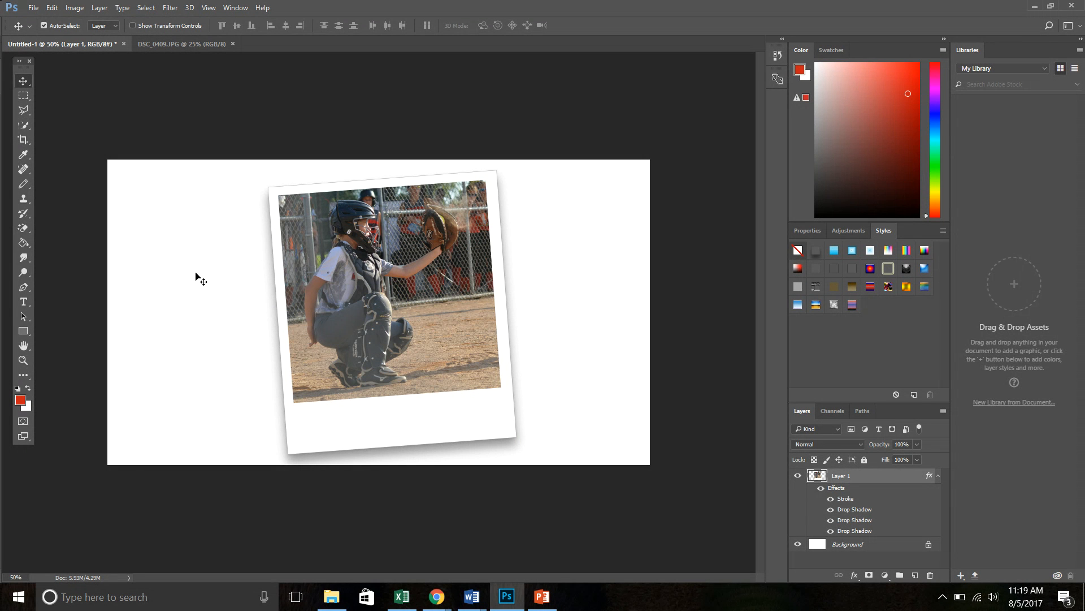